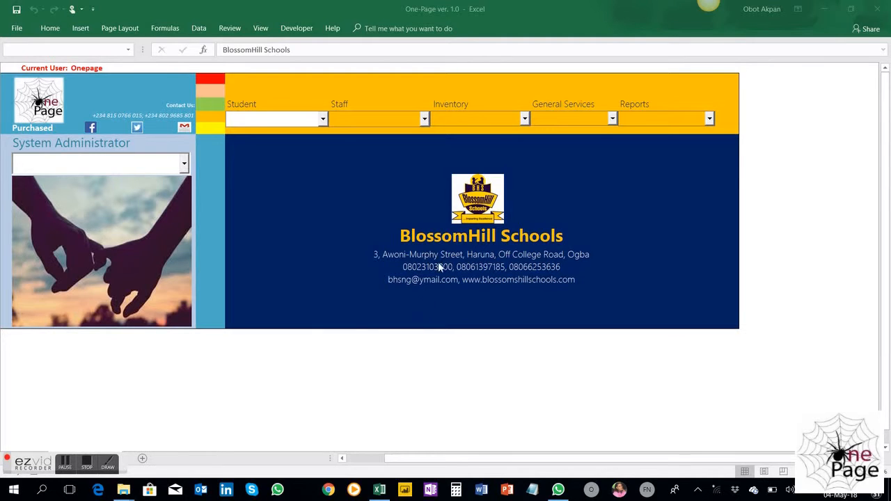
Open One-Page Revenue Manager ver. 2.0.xlsm from the Student workbooks and unlock it by entering the access password
left_click(323, 123)
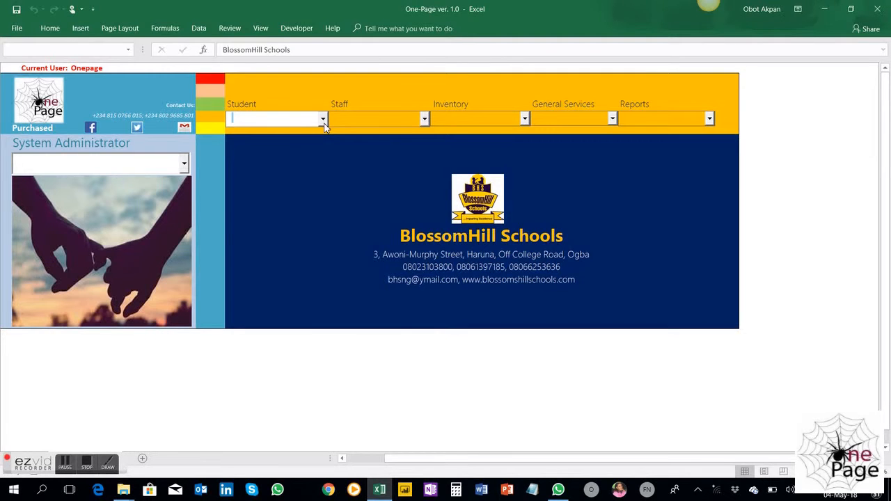
left_click(322, 119)
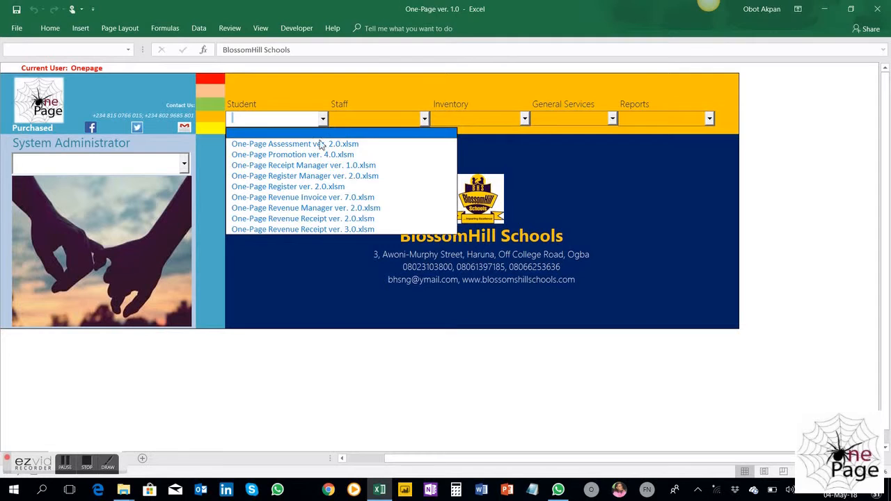
left_click(331, 209)
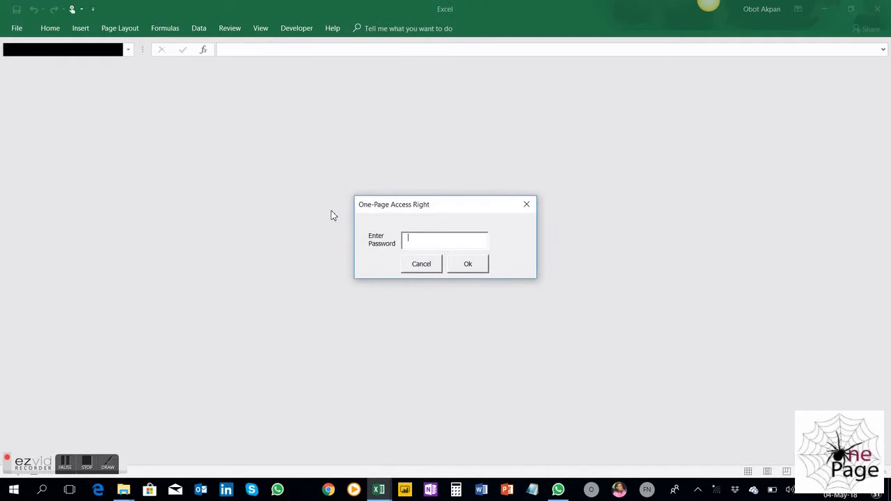
type("**********")
key("Return")
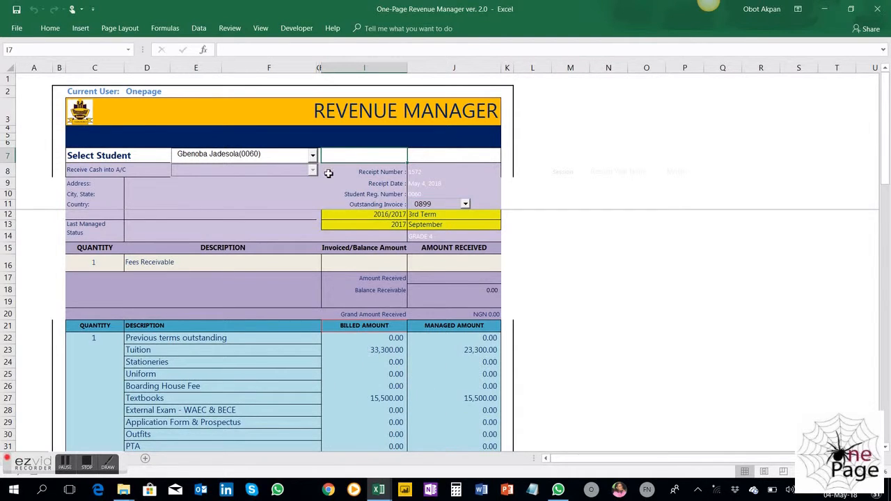
Select the fourth student in the list, load that student's last-listed outstanding invoice, and review its fee lines down to the managed total
left_click(312, 156)
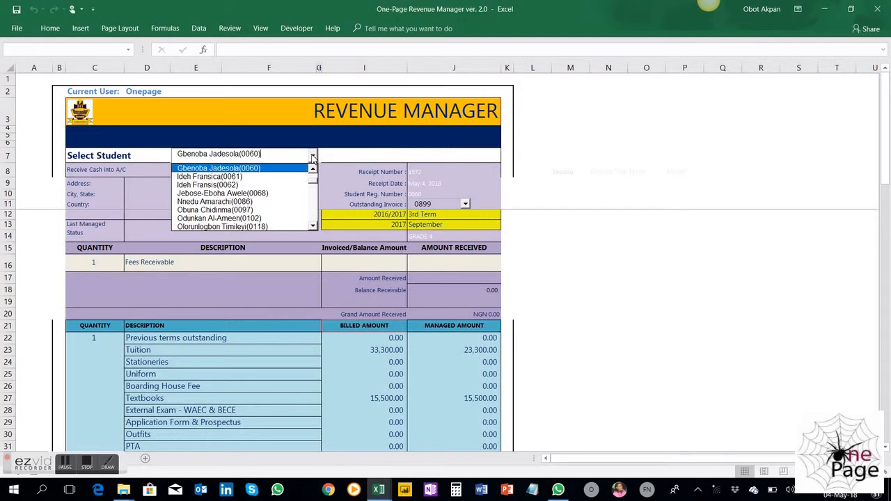
left_click(256, 197)
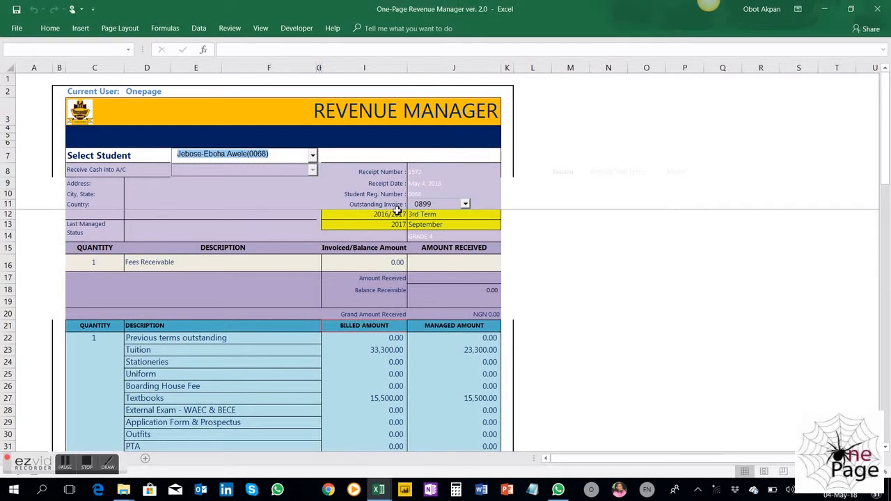
left_click(464, 205)
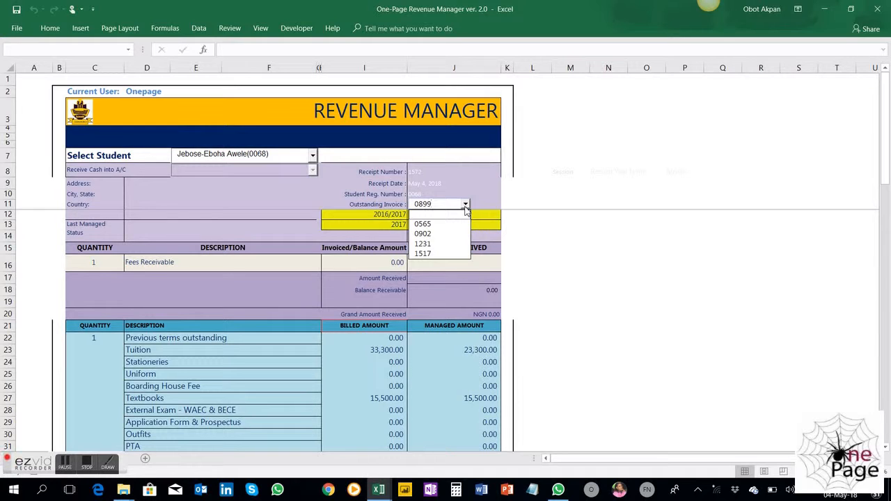
left_click(442, 257)
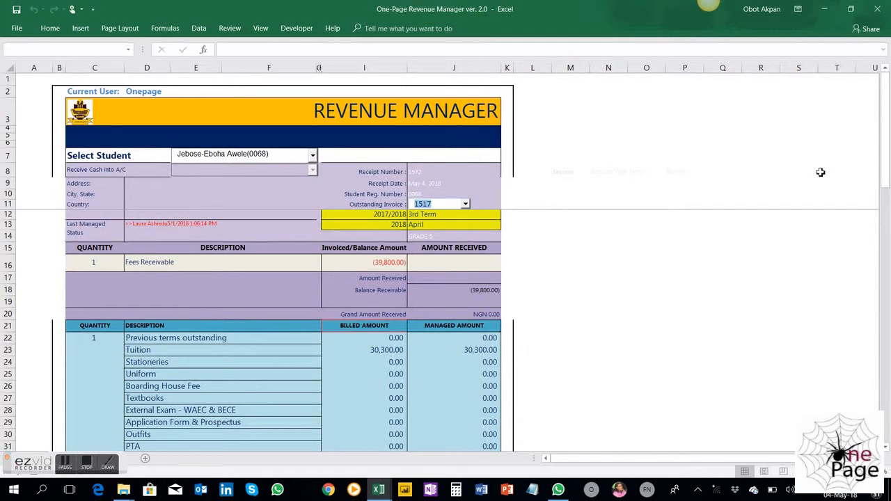
left_click_drag(884, 166, 885, 167)
left_click_drag(885, 173, 886, 174)
left_click_drag(887, 256, 878, 425)
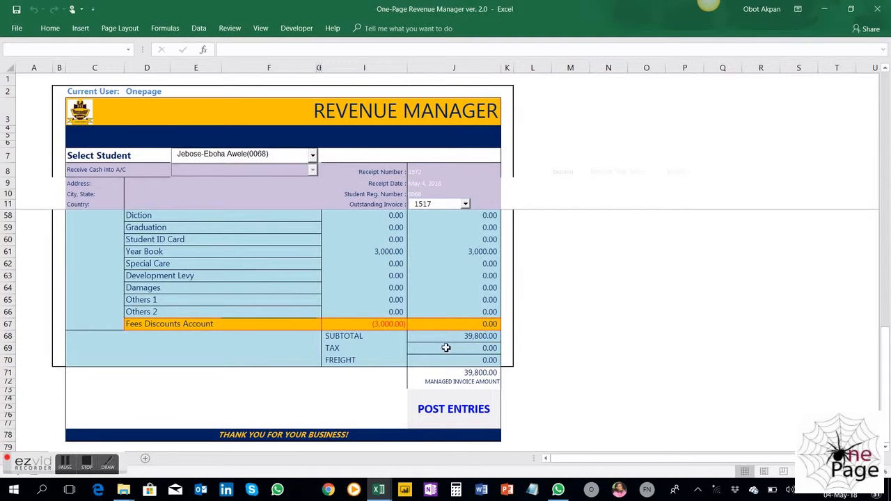
Try a managed amount of 20300 for Tuition, check the discount and invoice totals, and undo the change
left_click_drag(888, 381, 888, 122)
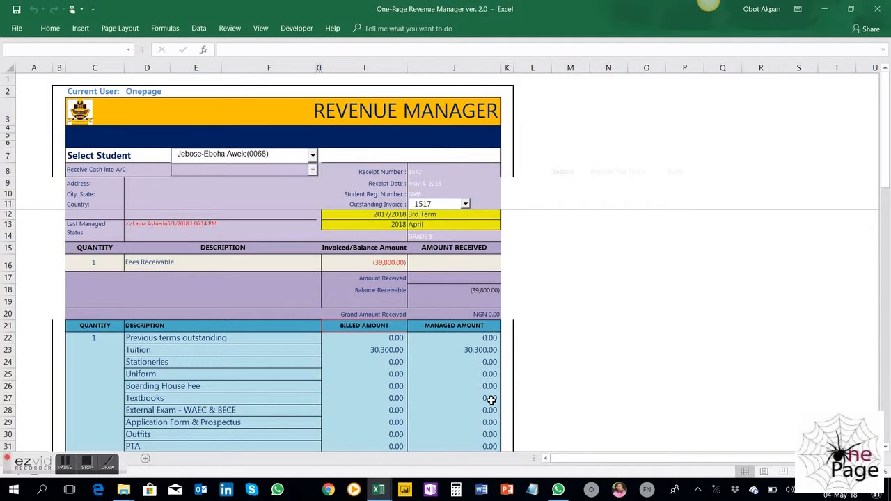
left_click(383, 352)
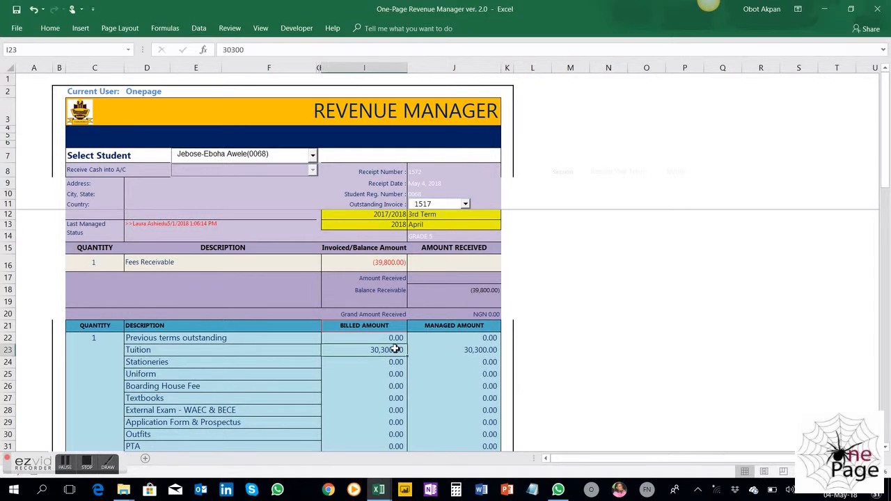
left_click(471, 351)
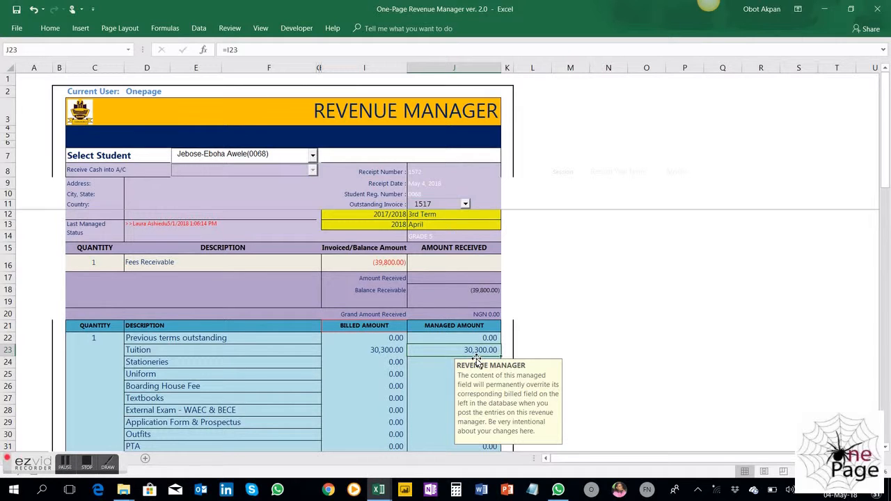
type("20300")
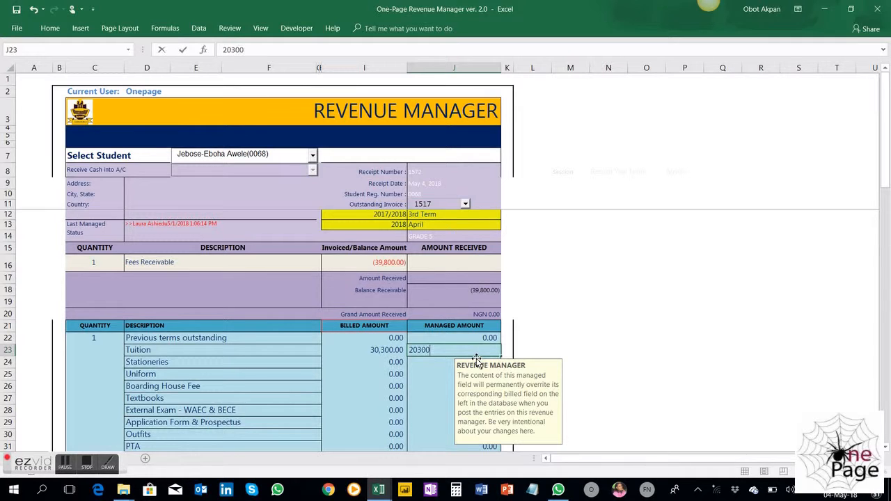
key("Return")
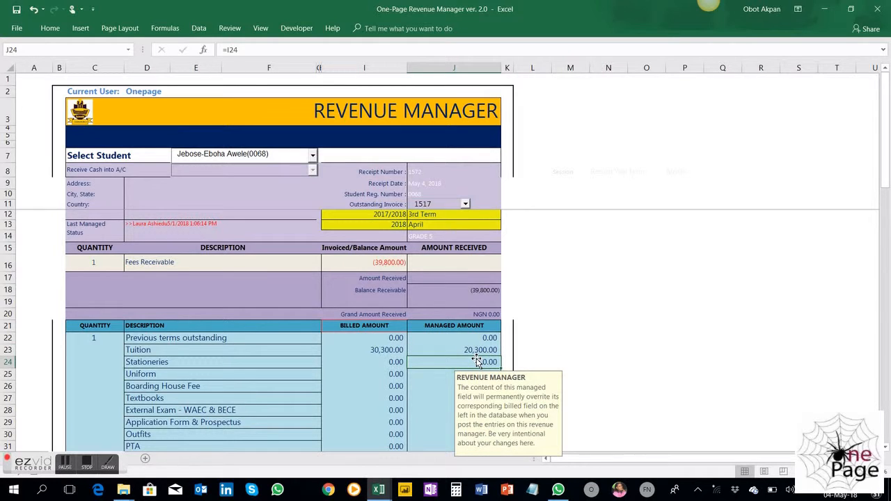
left_click_drag(886, 174, 887, 413)
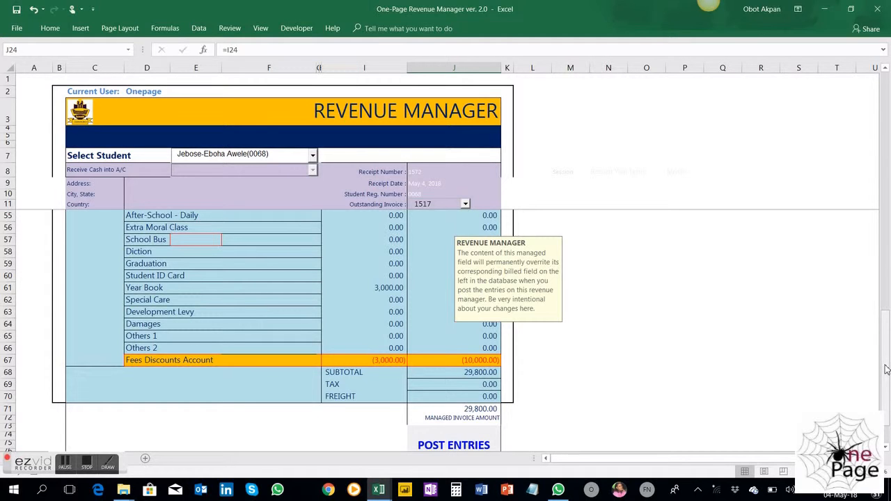
left_click_drag(886, 370, 886, 96)
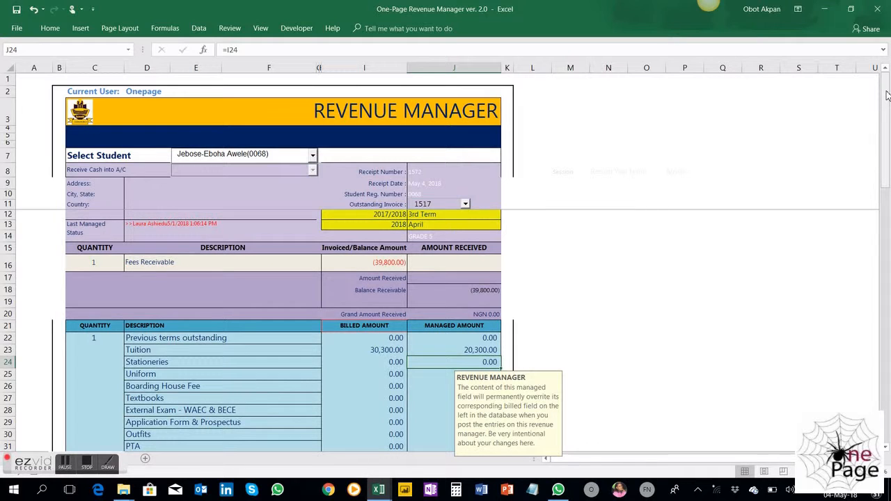
key("ctrl+z")
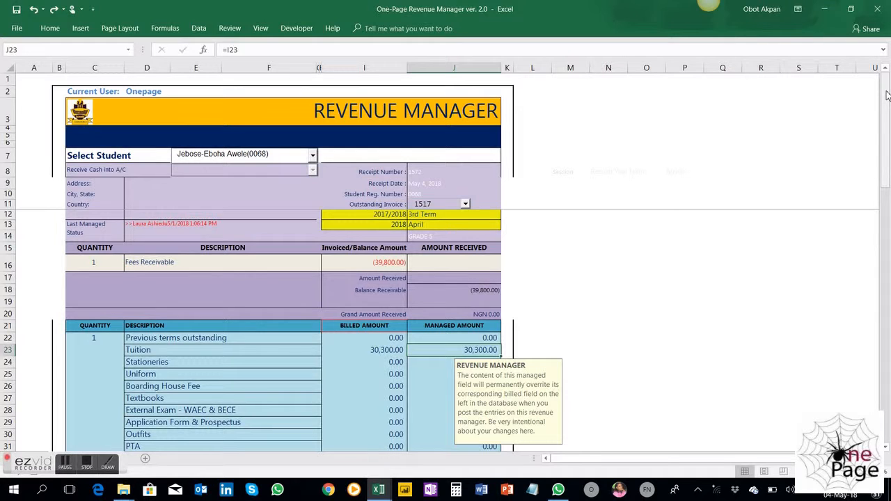
Try a billed amount of 0 for Club - Mandatory, check the managed invoice total, and undo the change
left_click_drag(886, 170, 889, 227)
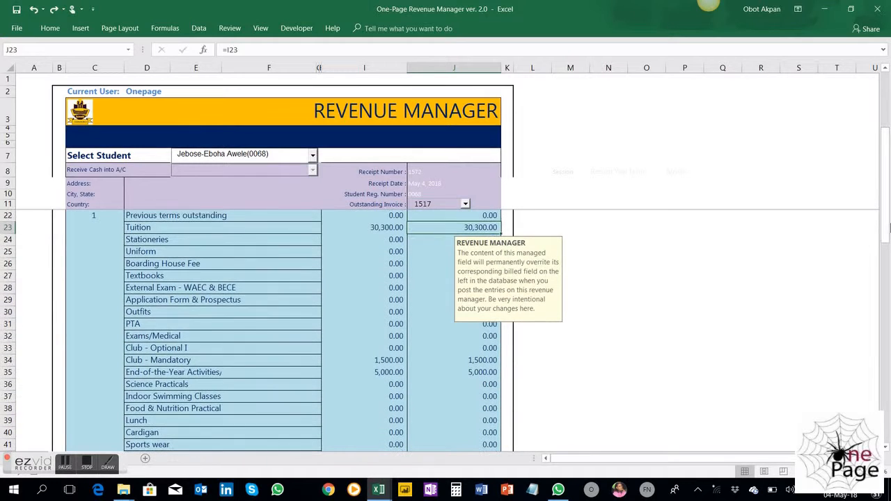
left_click(379, 362)
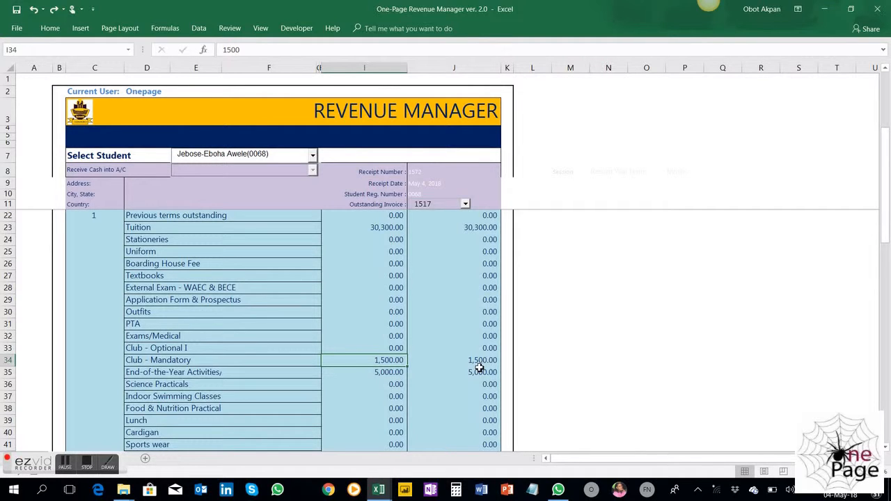
type("0")
key("Return")
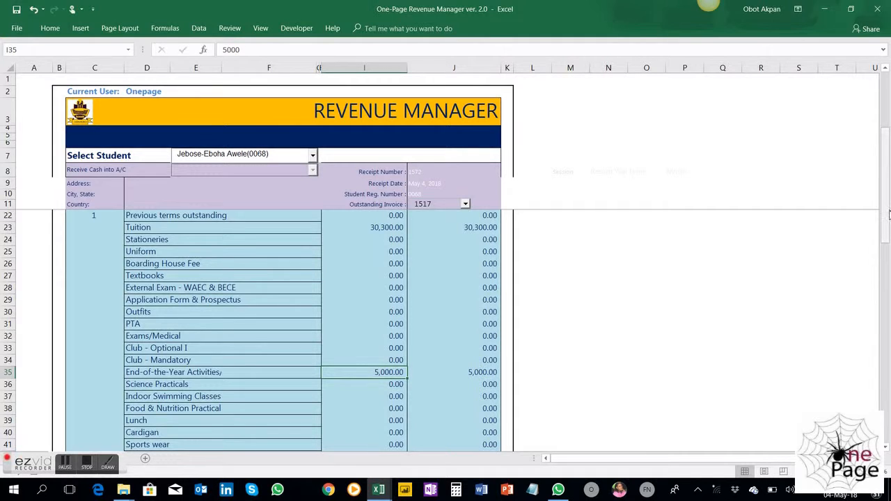
left_click_drag(888, 216, 886, 407)
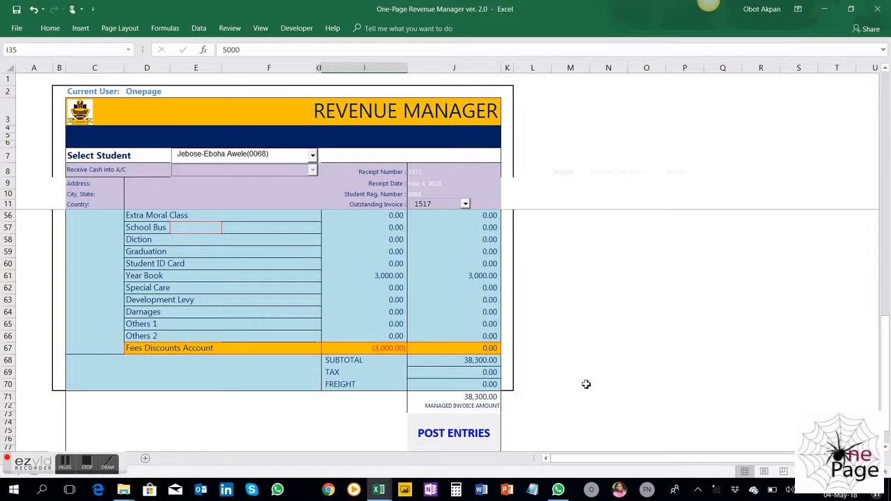
left_click_drag(888, 351, 873, 191)
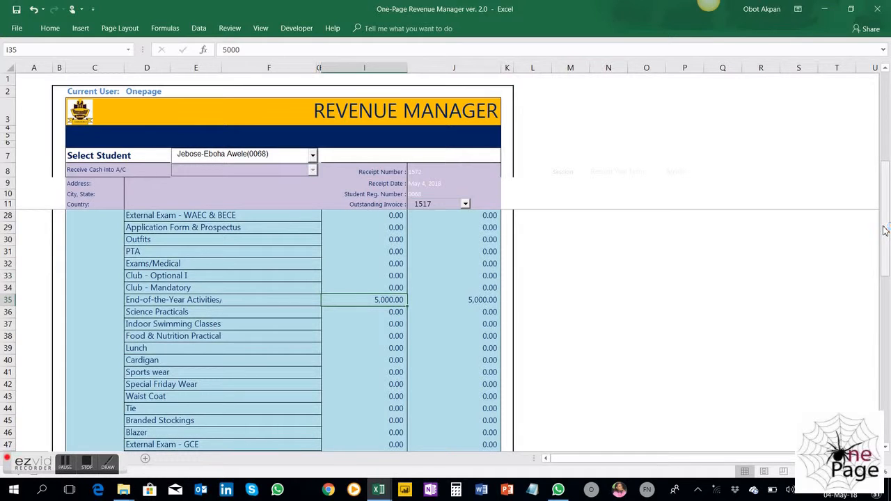
key("ctrl+z")
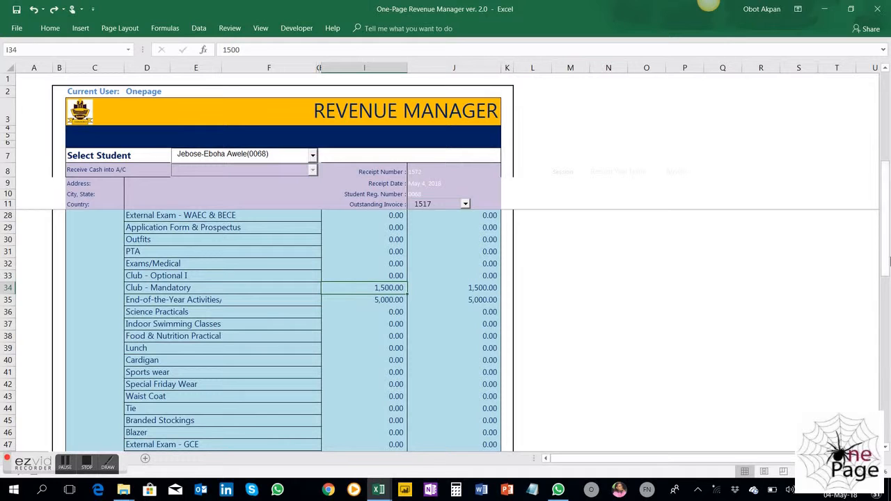
Set the PTA billed amount to 1000 and check the corresponding managed amount and the invoice total
left_click_drag(885, 239, 885, 232)
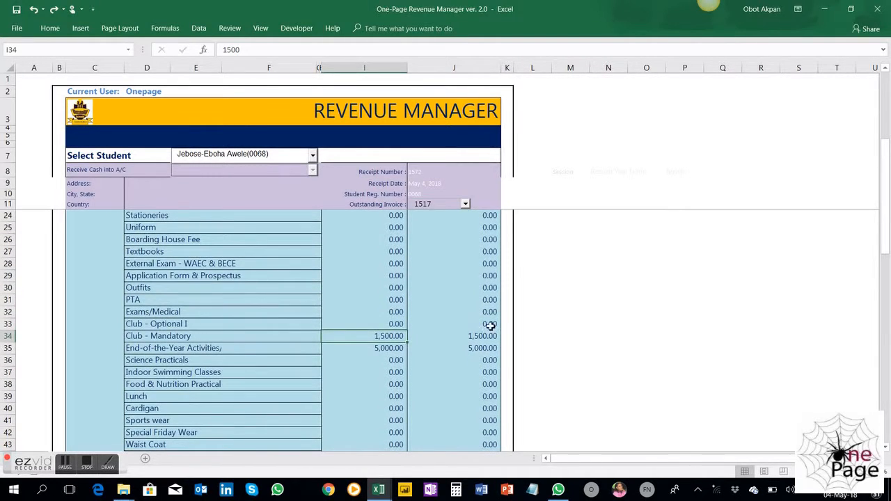
left_click(390, 302)
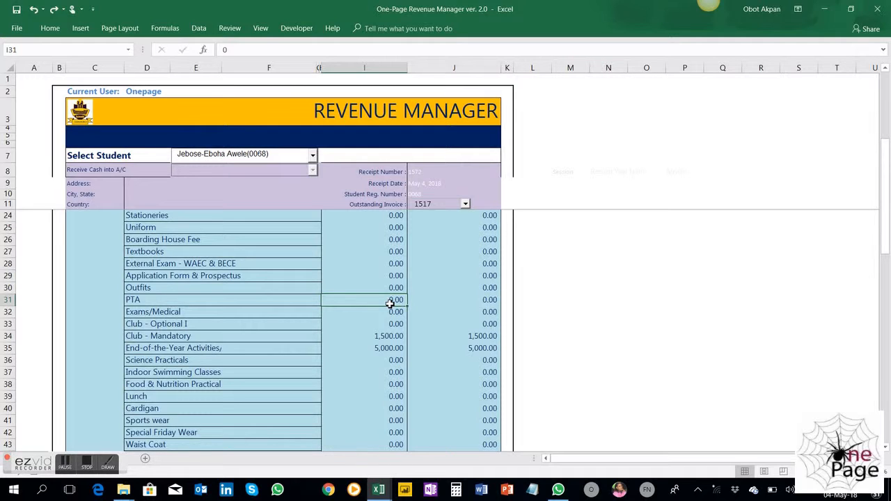
type("1000")
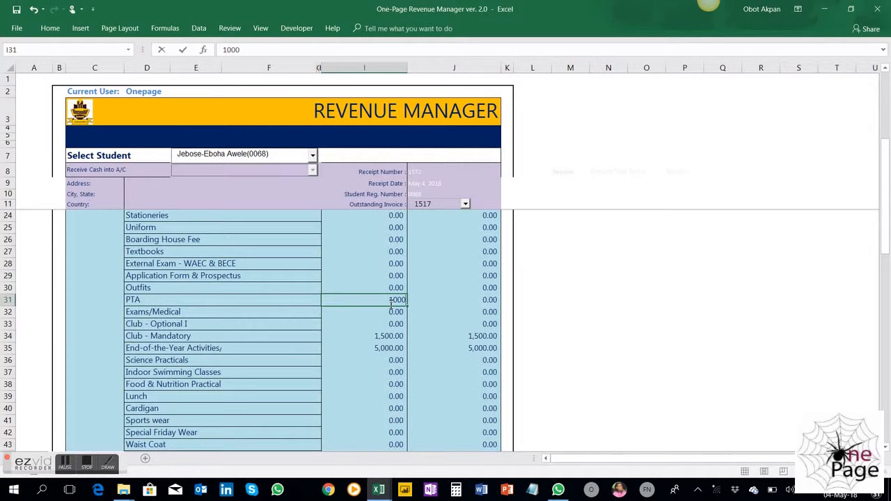
key("Return")
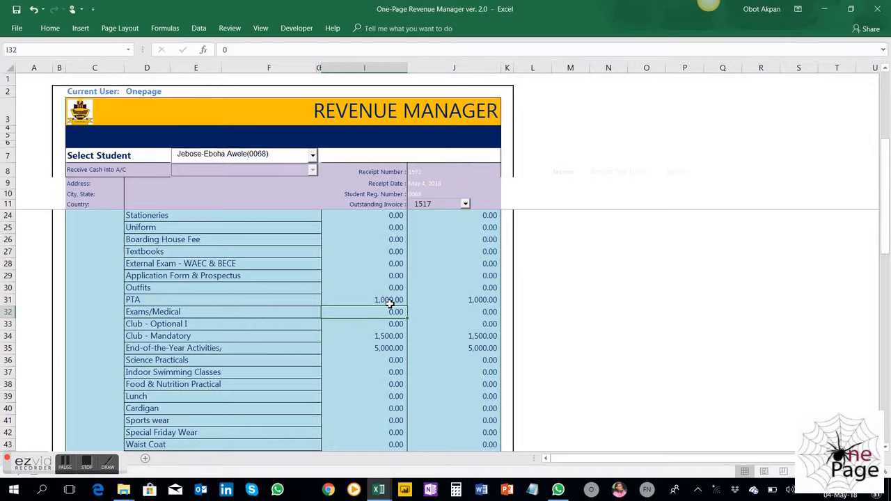
left_click(484, 303)
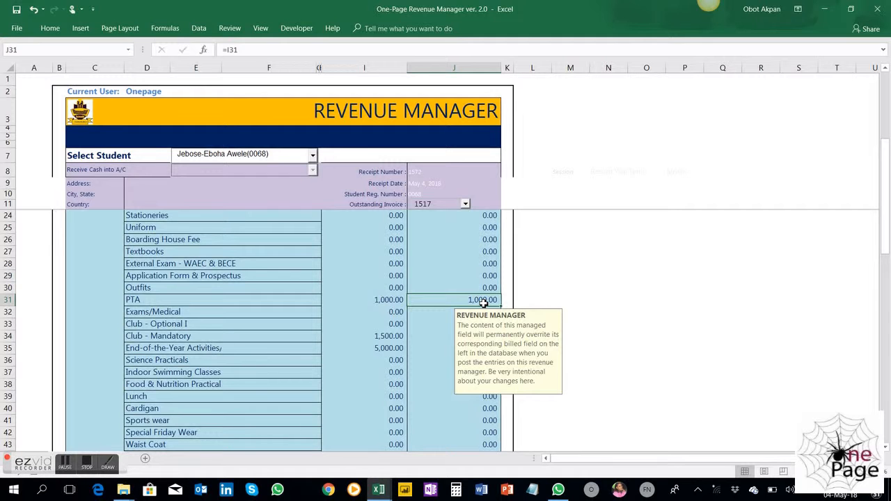
left_click_drag(883, 237, 886, 442)
left_click(691, 335)
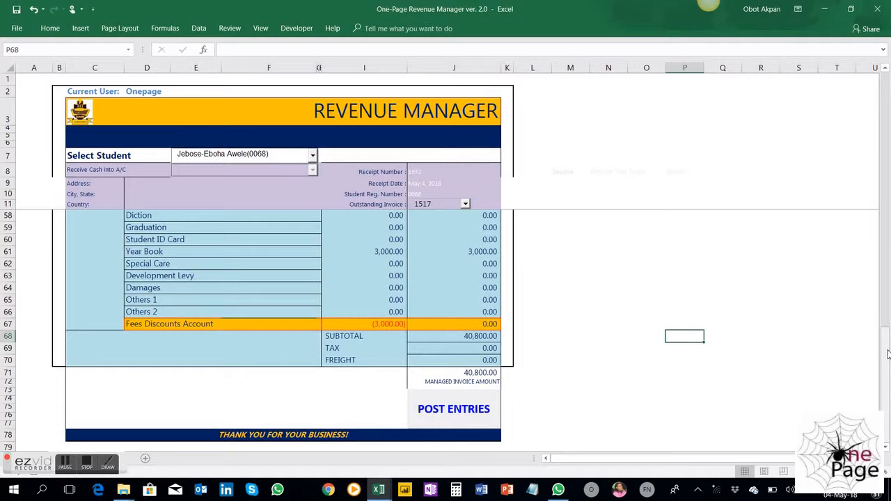
Set the billed amounts of Tuition, PTA, Club - Mandatory and End-of-the-Year Activities to 0
left_click_drag(888, 355, 860, 121)
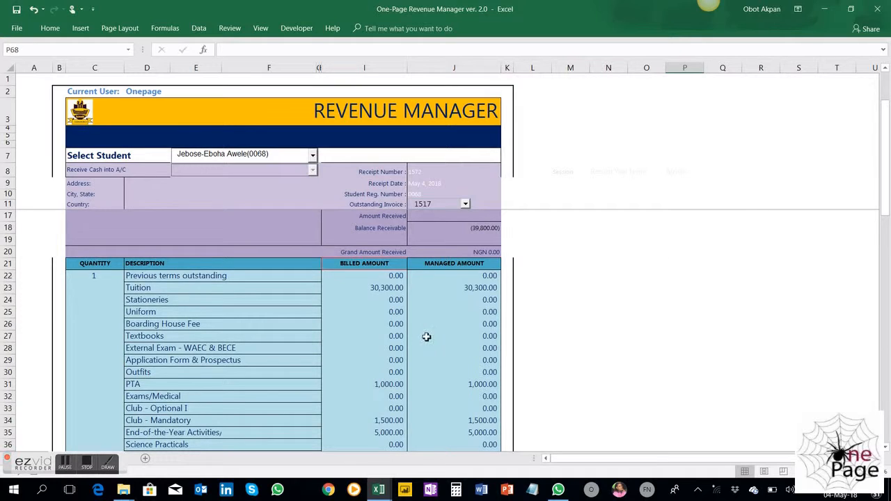
left_click(371, 286)
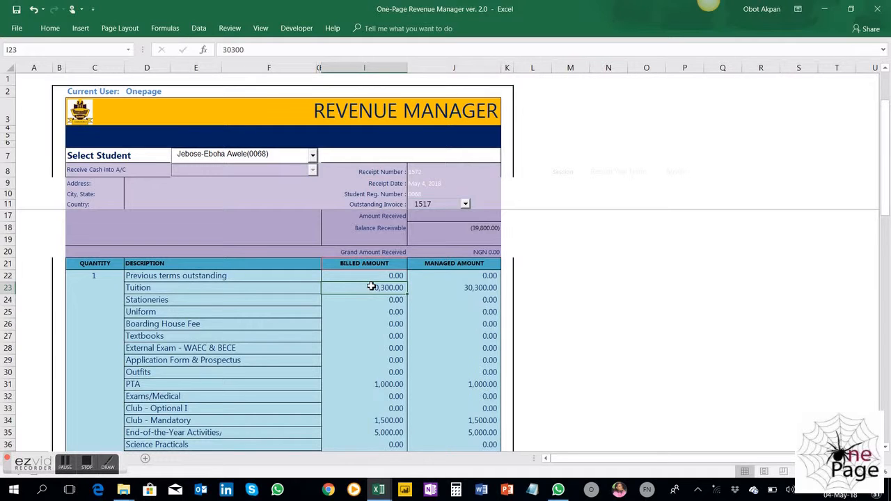
type("0")
key("Return")
key("Down")
key("Down")
key("Down")
key("Down")
key("Down")
key("Down")
key("Down")
type("0")
key("Return")
key("Down")
key("Down")
type("0")
key("Return")
key("Down")
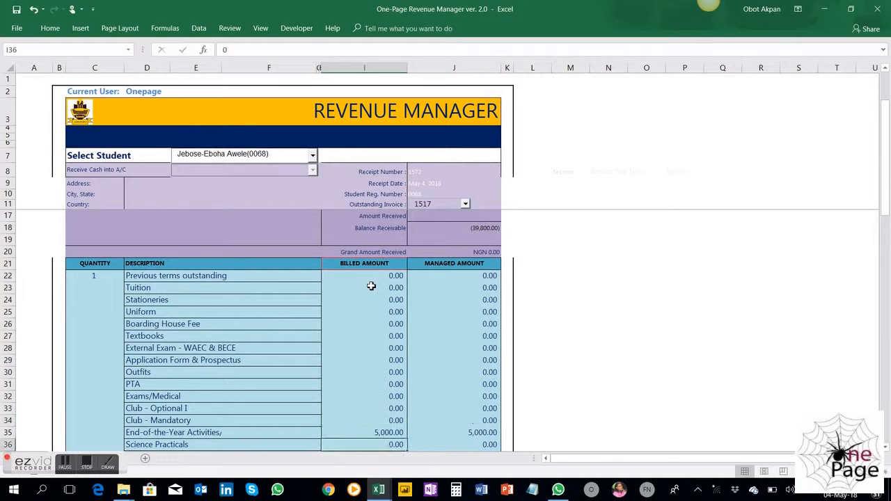
key("Up")
type("0")
key("Return")
Set the billed amount of Year Book to 0
key("Down")
key("Down")
key("Down")
key("Down")
key("Down")
key("Down")
key("Down")
key("Down")
key("Down")
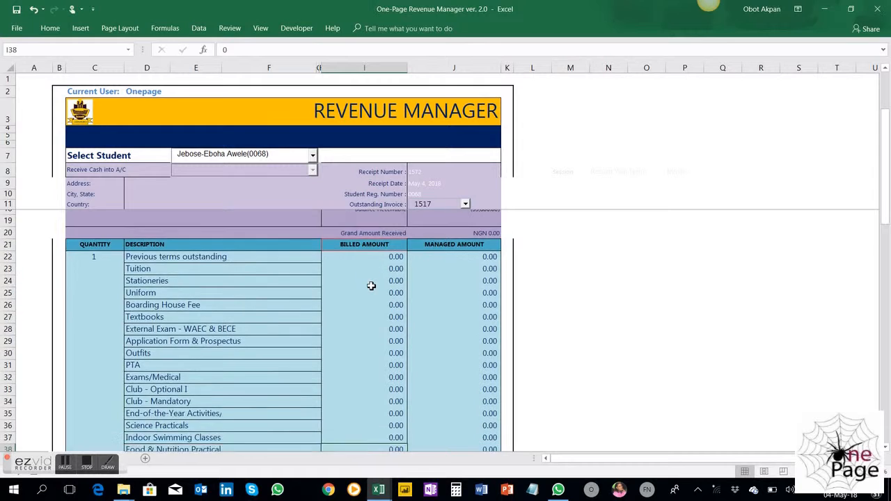
key("Down")
key("Down")
key("Down")
key("Down")
key("Down")
key("Down")
key("Down")
key("Down")
key("Down")
key("Down")
key("Down")
key("Down")
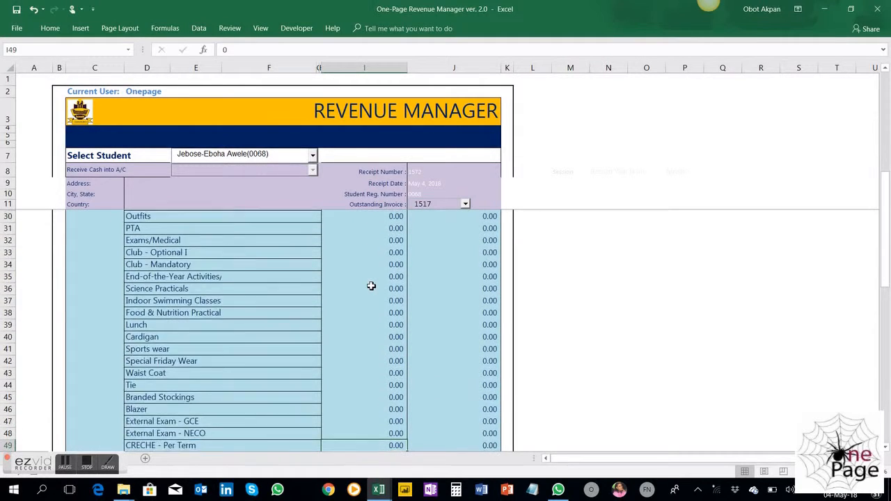
key("Down")
key("Down")
key("Down")
key("Down")
key("Down")
key("Down")
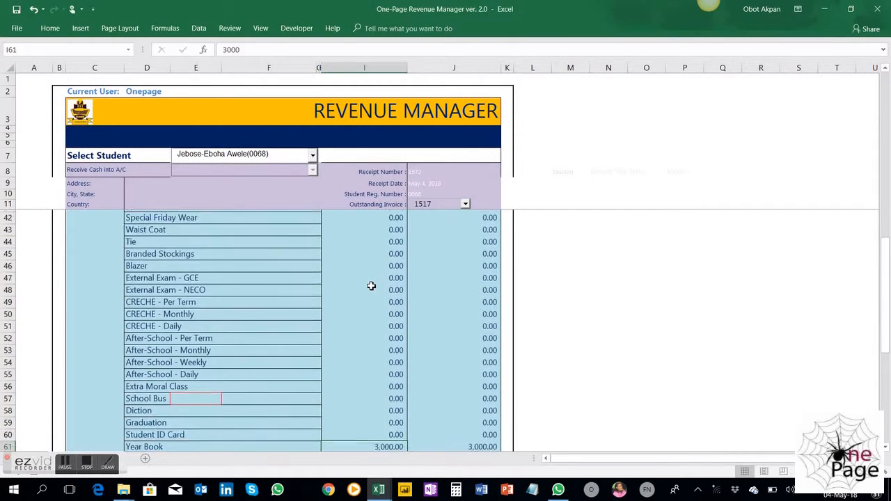
key("Up")
key("Up")
key("F2")
key("BackSpace")
key("BackSpace")
key("BackSpace")
key("BackSpace")
type("0")
key("Return")
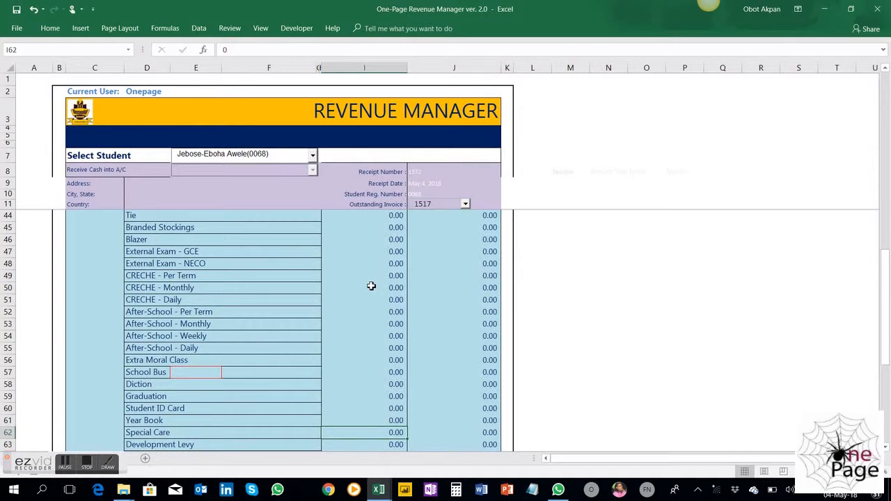
Set the billed amount of the Fees Discounts Account to 0
key("Down")
key("Down")
key("Down")
key("Down")
key("Down")
key("Down")
key("Down")
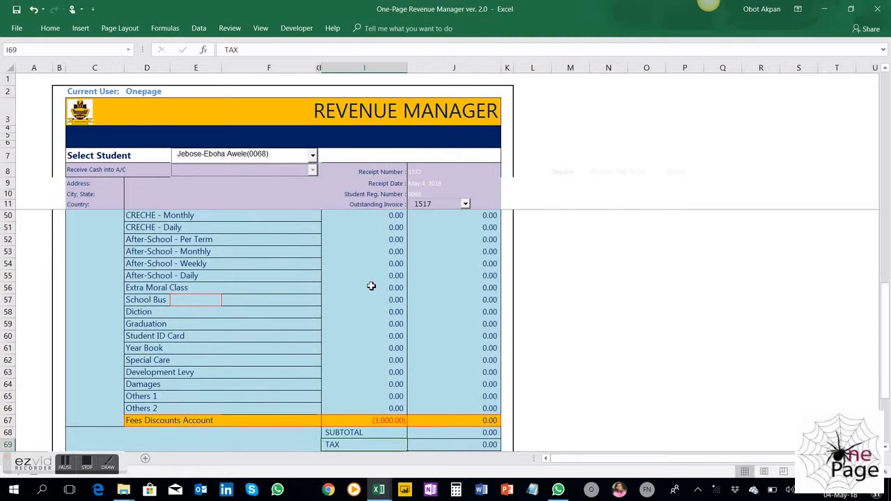
key("Down")
key("Down")
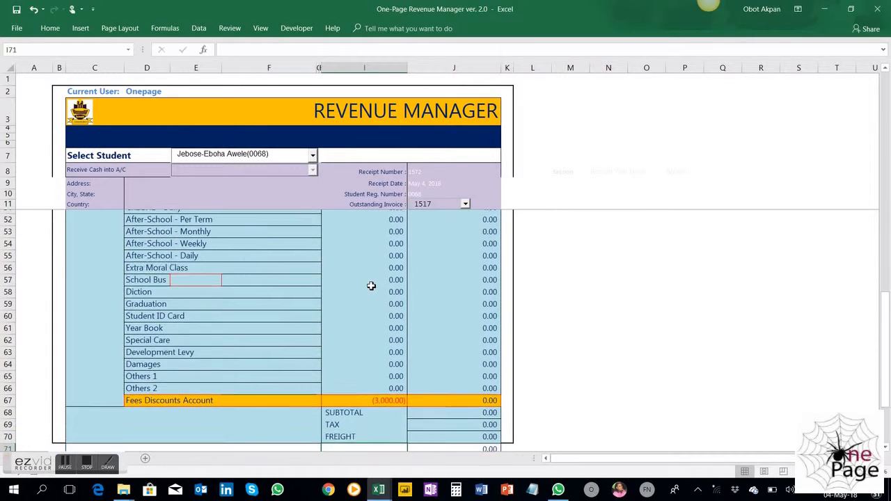
key("Up")
key("Up")
key("Up")
key("Up")
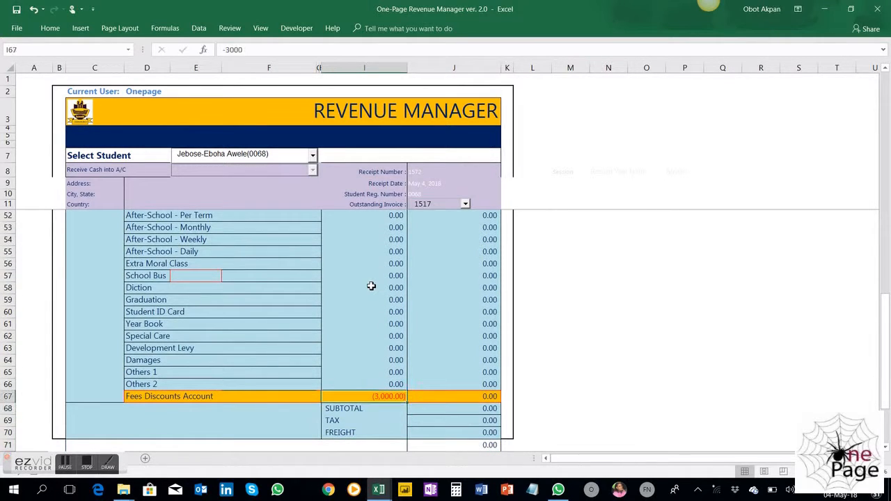
type("0")
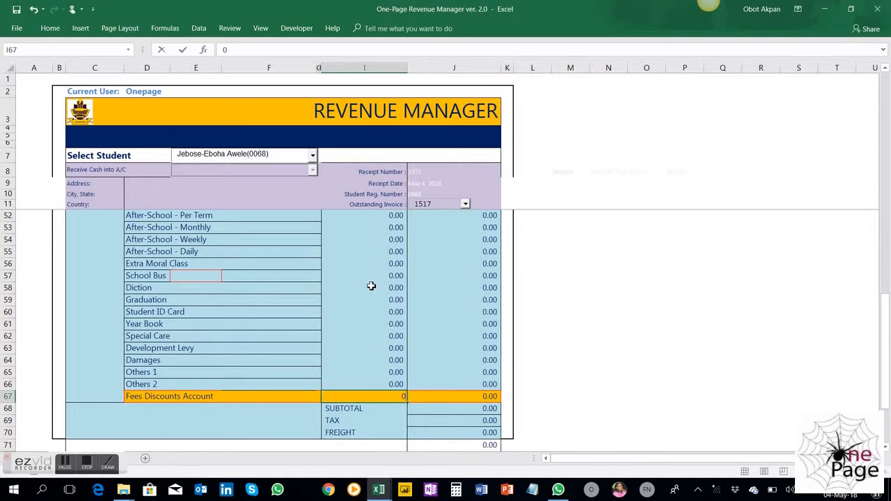
key("Return")
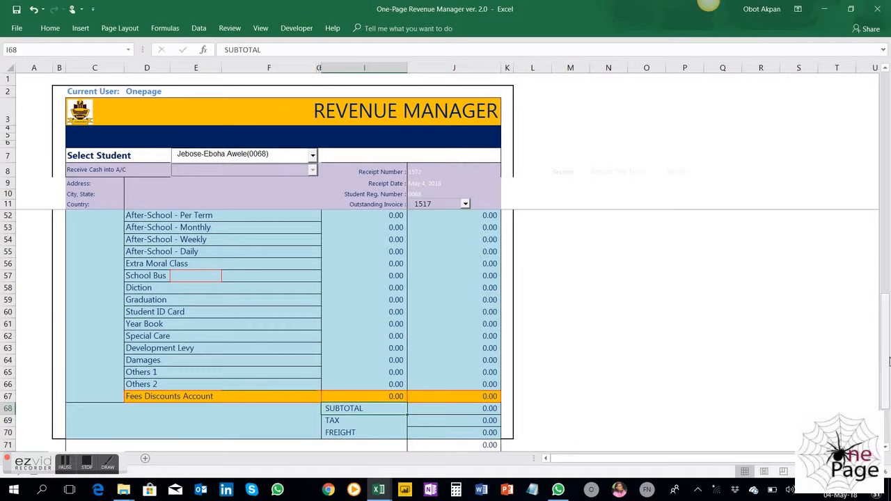
Check the managed invoice amount below the fee items, and review the balance receivable and invoice details above them
left_click_drag(888, 360, 888, 366)
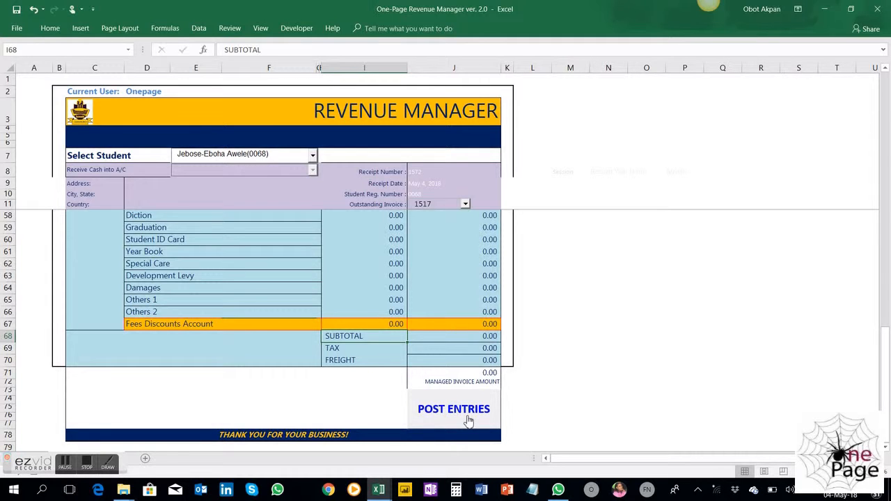
left_click_drag(888, 368, 886, 84)
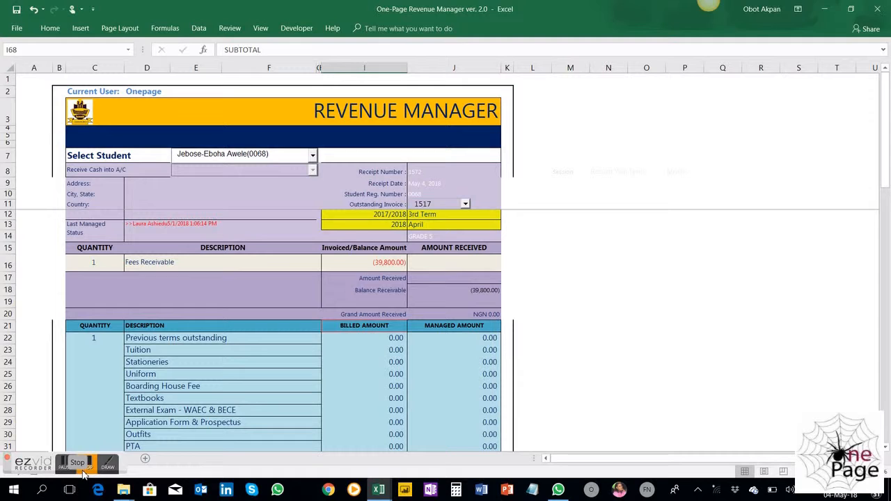
left_click(66, 466)
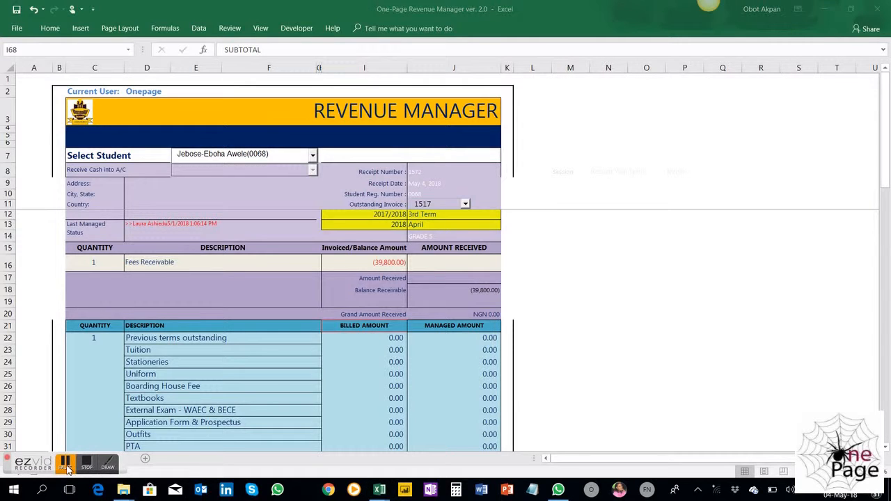